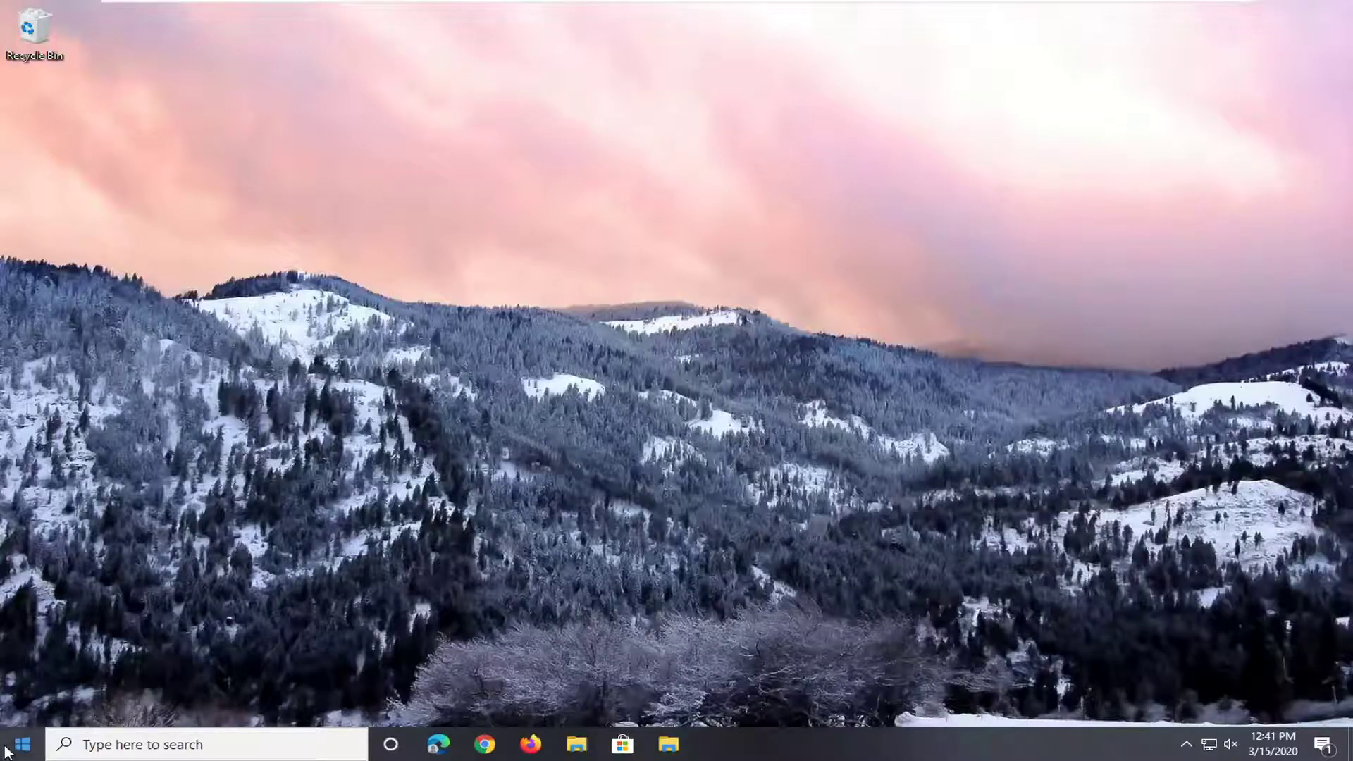
Search the Start menu for 'regedit' and run Registry Editor as administrator
{"action": "left_click", "coordinate": [5, 744]}
{"action": "type", "text": "regedit"}
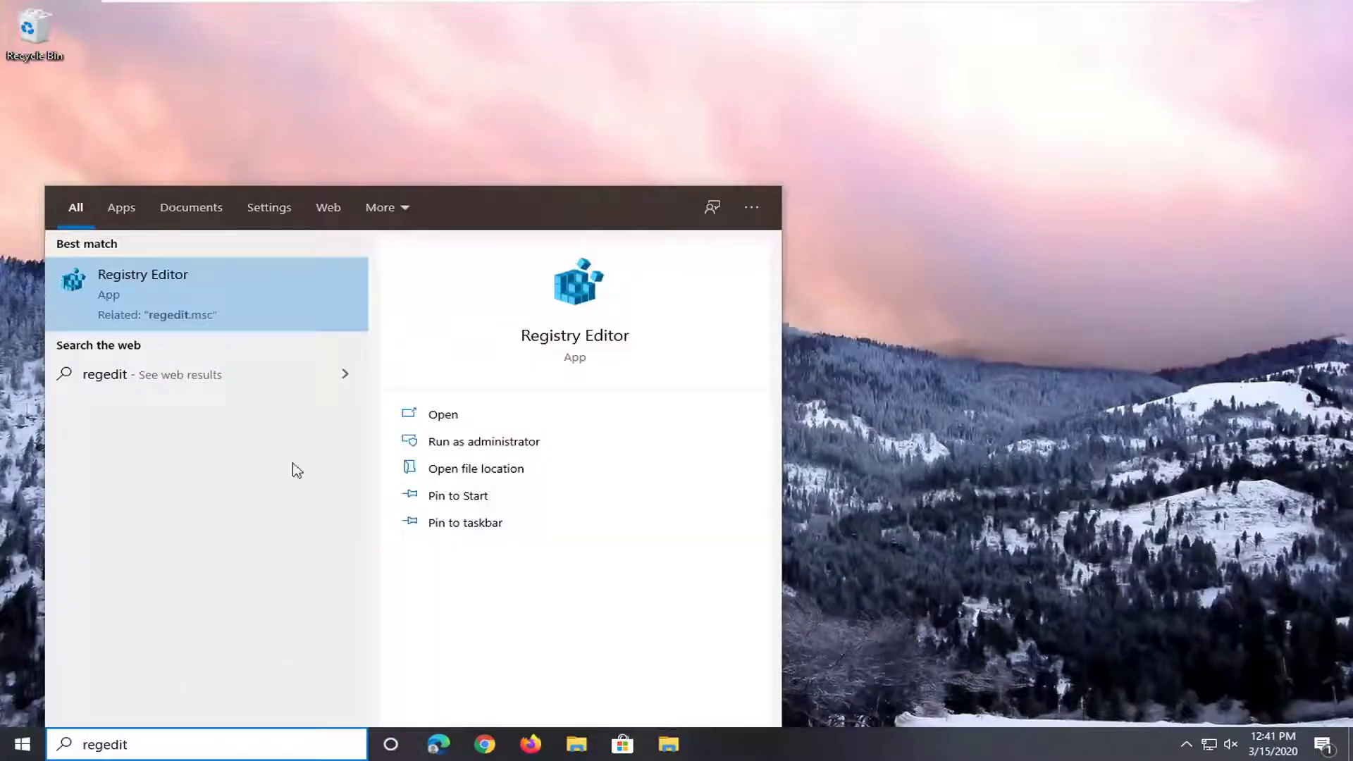
{"action": "right_click", "coordinate": [128, 285]}
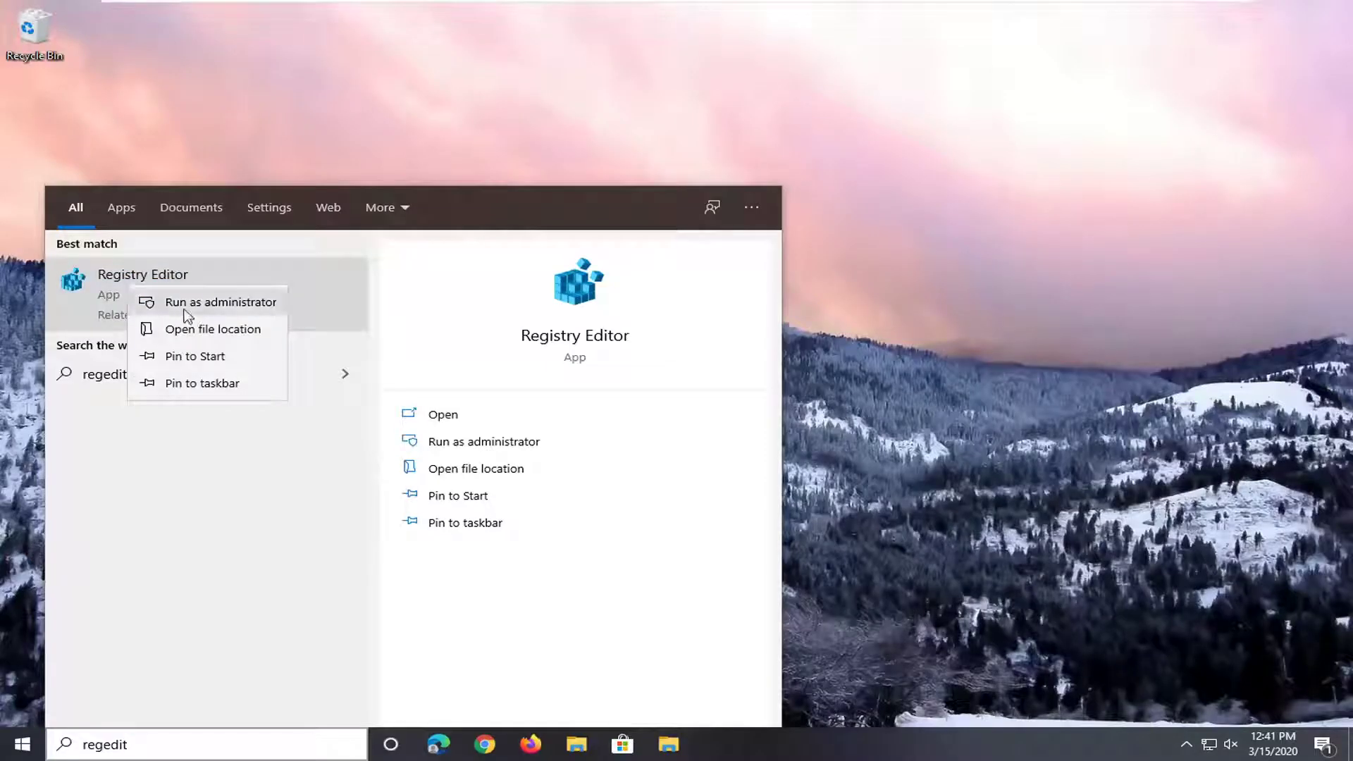
{"action": "left_click", "coordinate": [204, 304]}
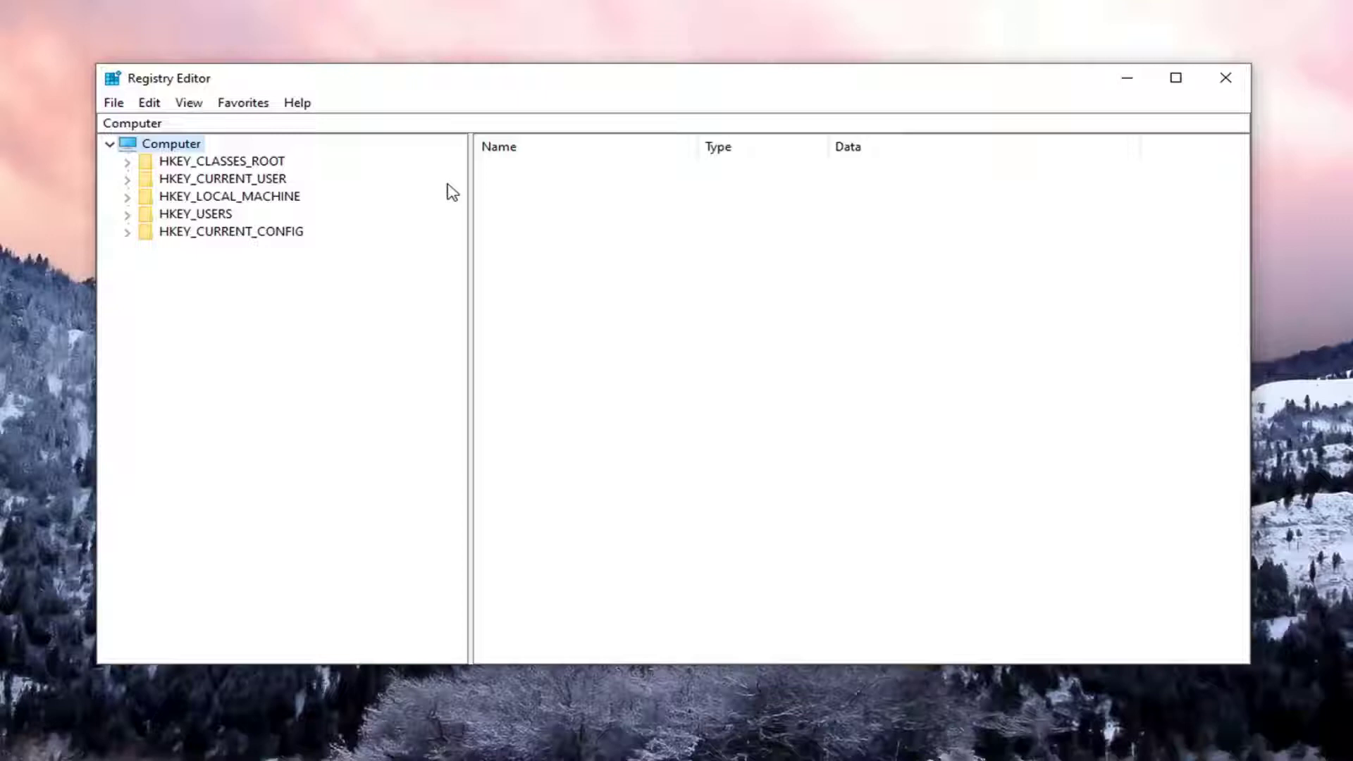
{"action": "left_click", "coordinate": [116, 105]}
{"action": "left_click", "coordinate": [149, 149]}
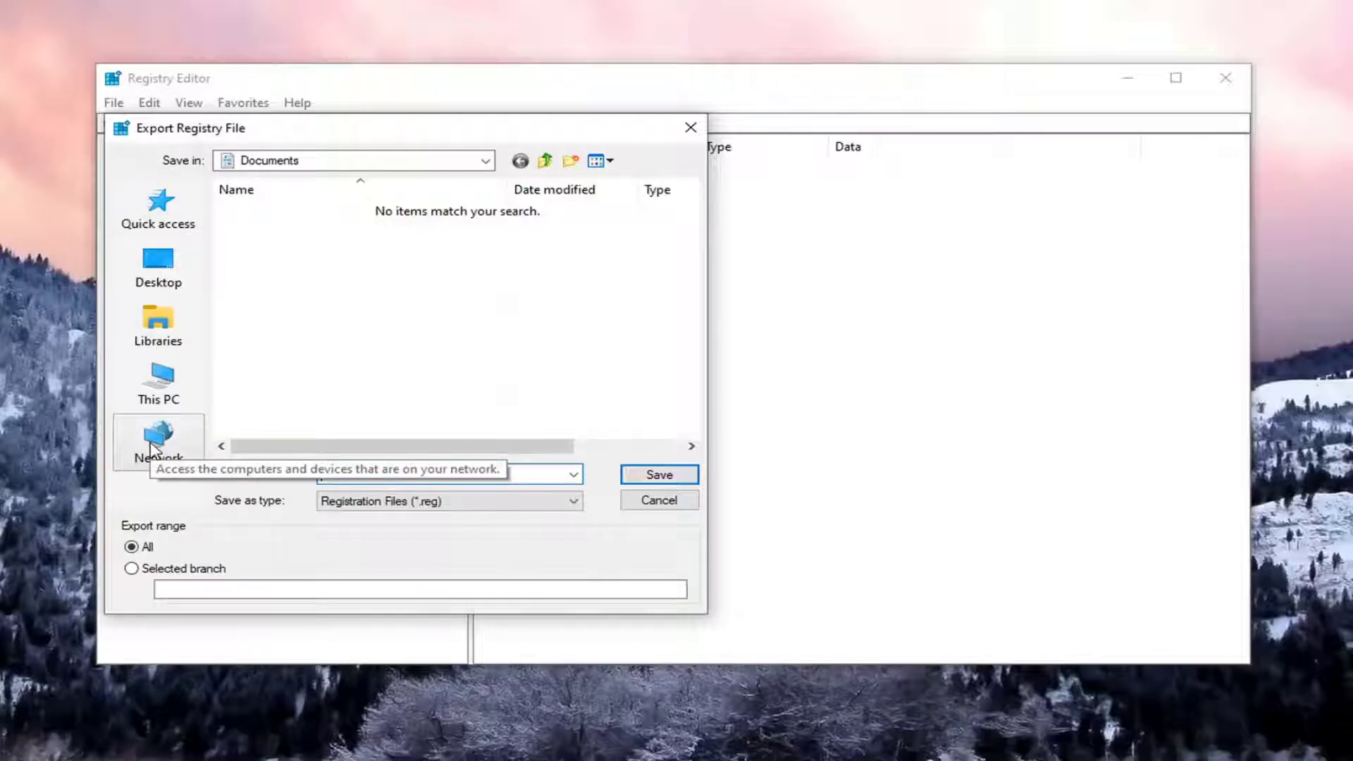
{"action": "left_click", "coordinate": [657, 500]}
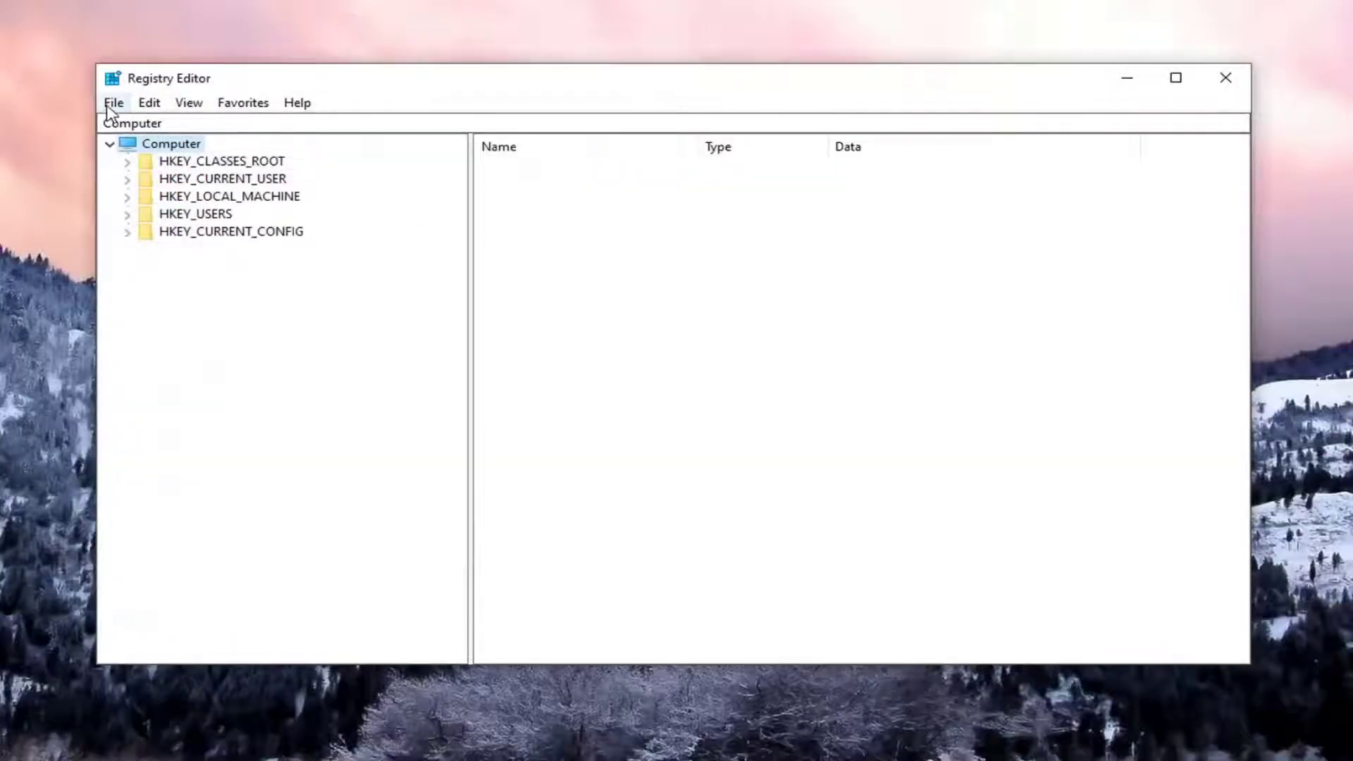
{"action": "left_click", "coordinate": [113, 103]}
{"action": "left_click", "coordinate": [137, 124]}
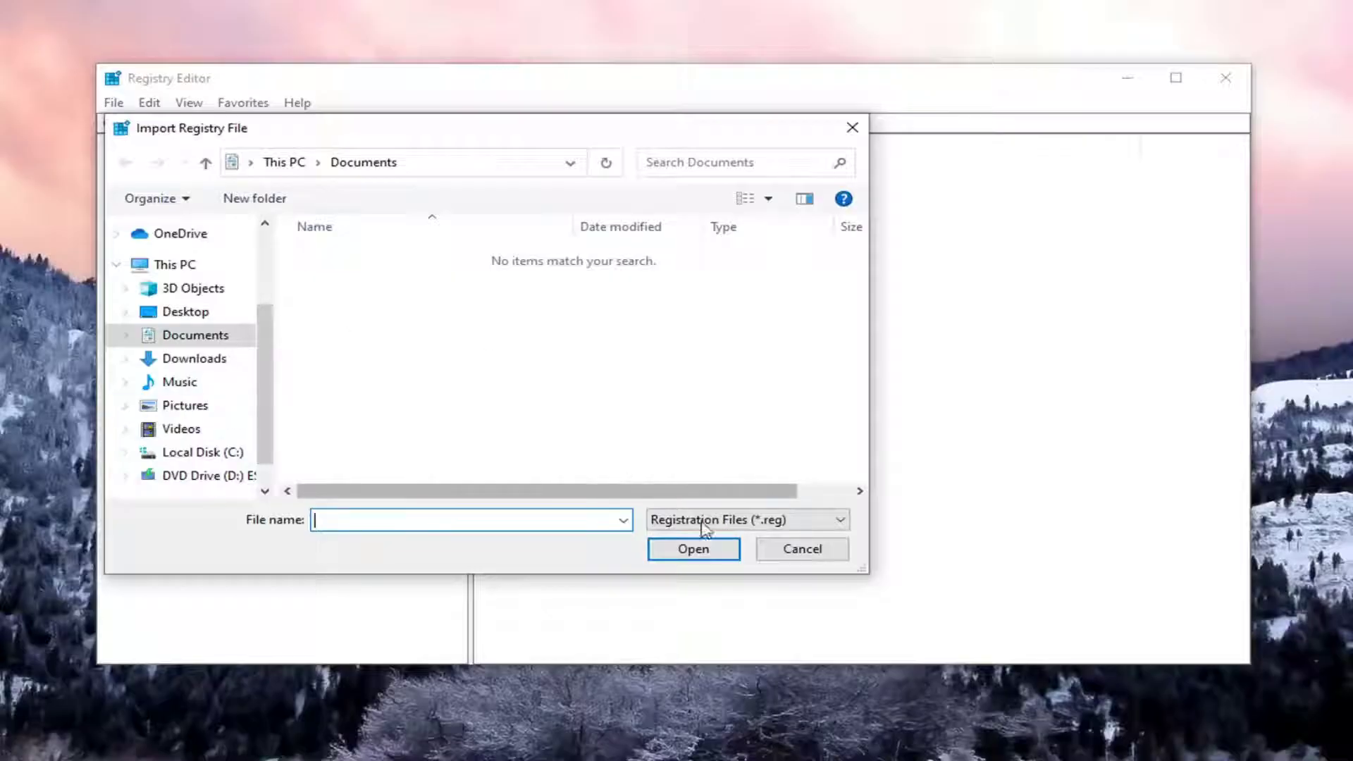
{"action": "left_click", "coordinate": [813, 558]}
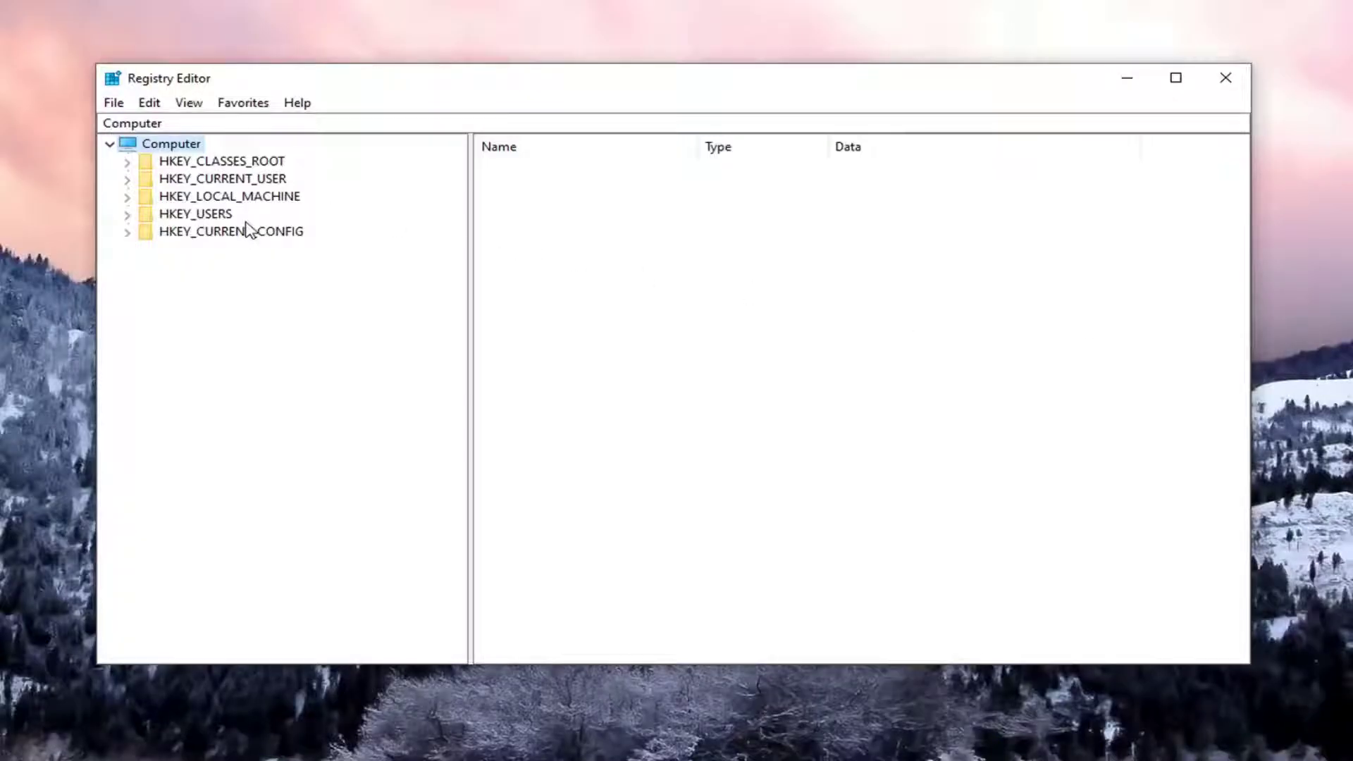
Expand HKEY_LOCAL_MACHINE > SYSTEM > CurrentControlSet > Services in the key tree
{"action": "left_click", "coordinate": [201, 197]}
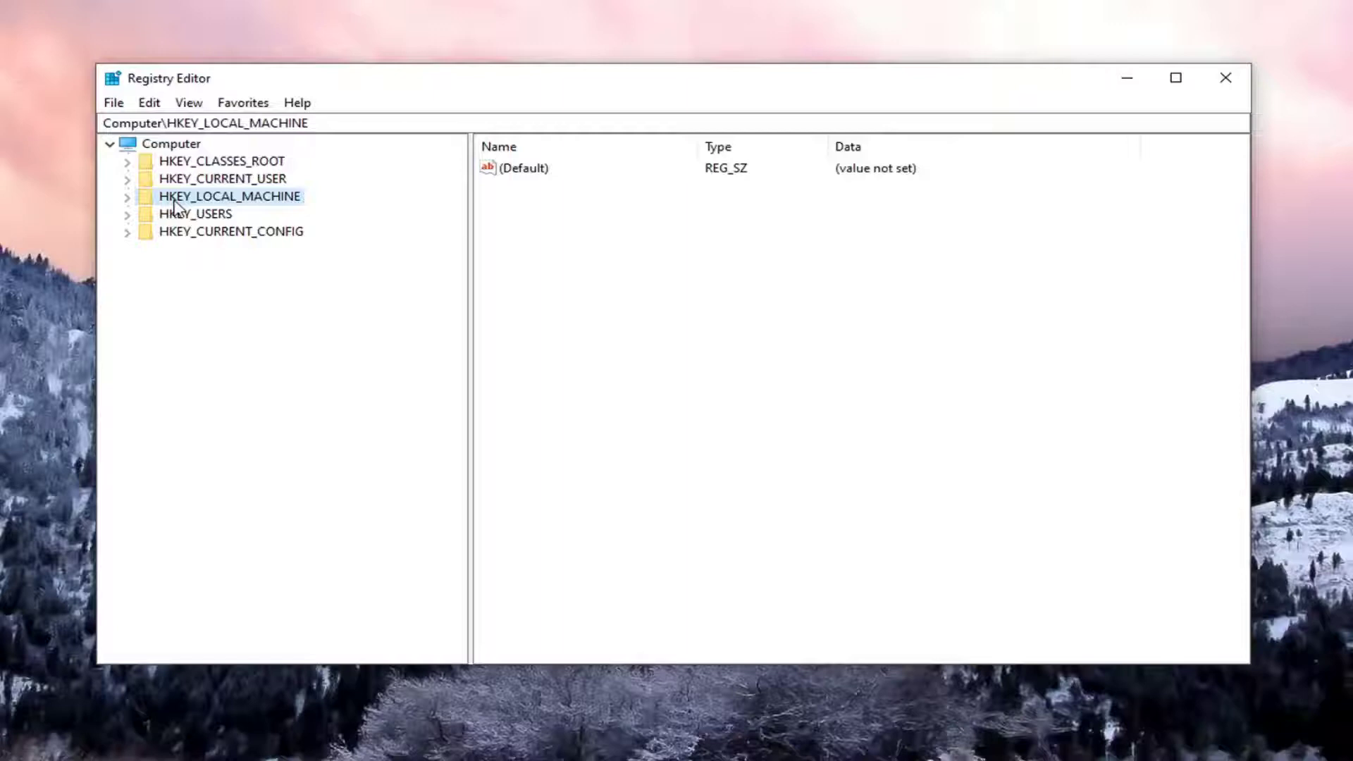
{"action": "double_click", "coordinate": [185, 199]}
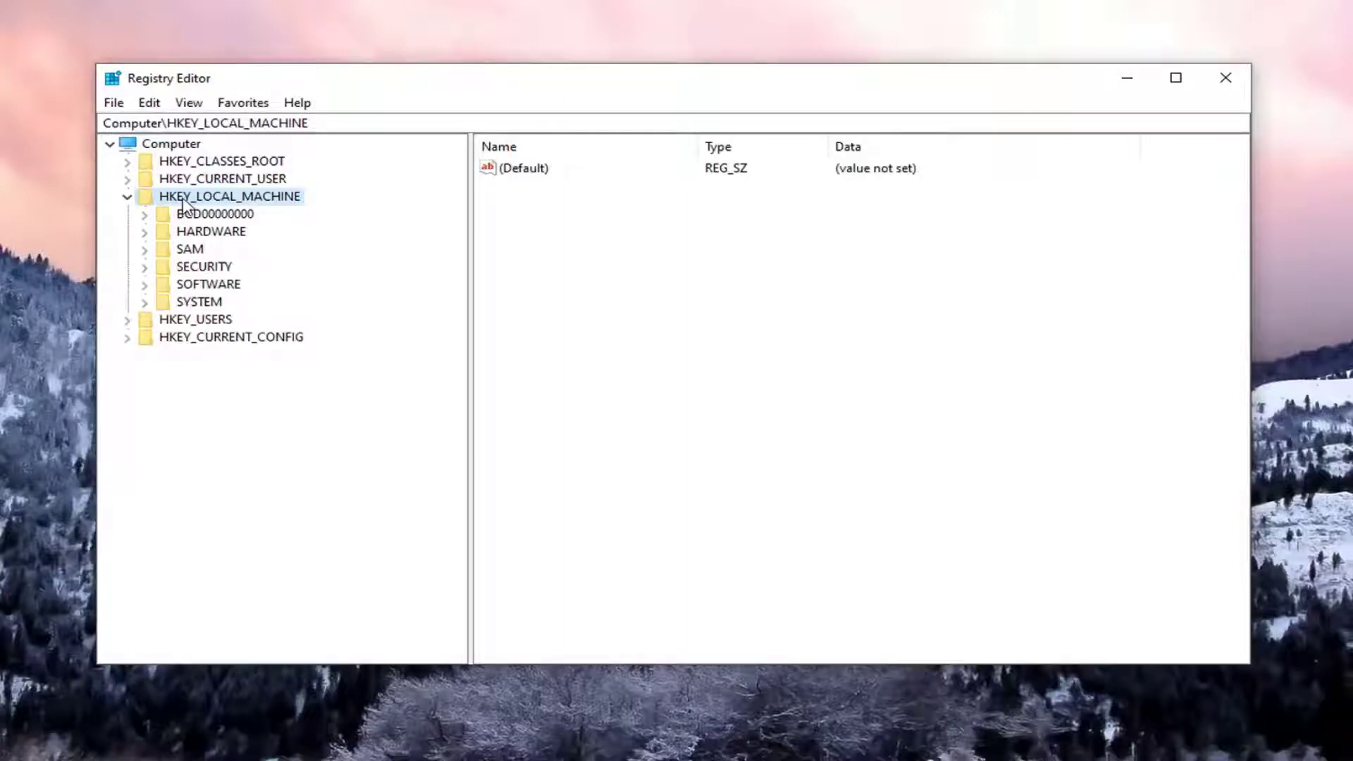
{"action": "left_click", "coordinate": [192, 305]}
{"action": "double_click", "coordinate": [194, 310]}
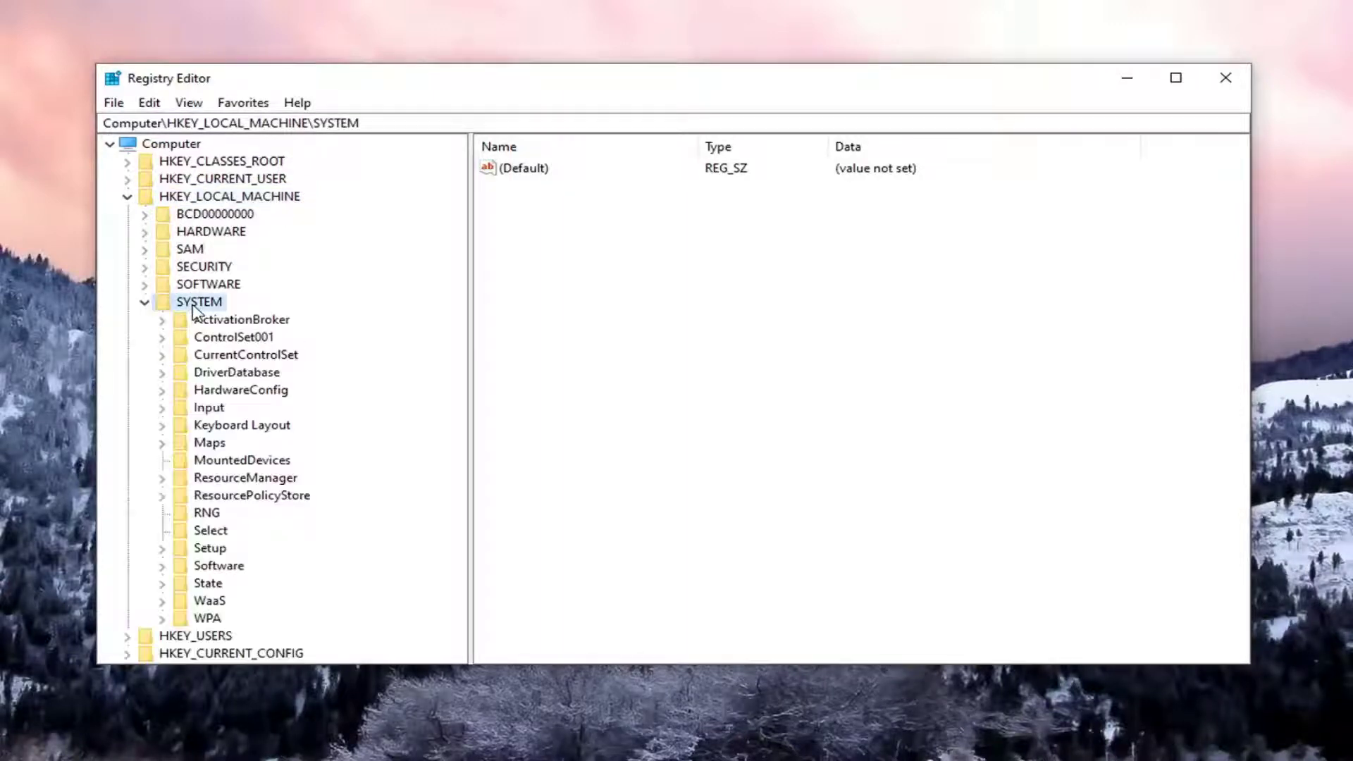
{"action": "left_click", "coordinate": [237, 359]}
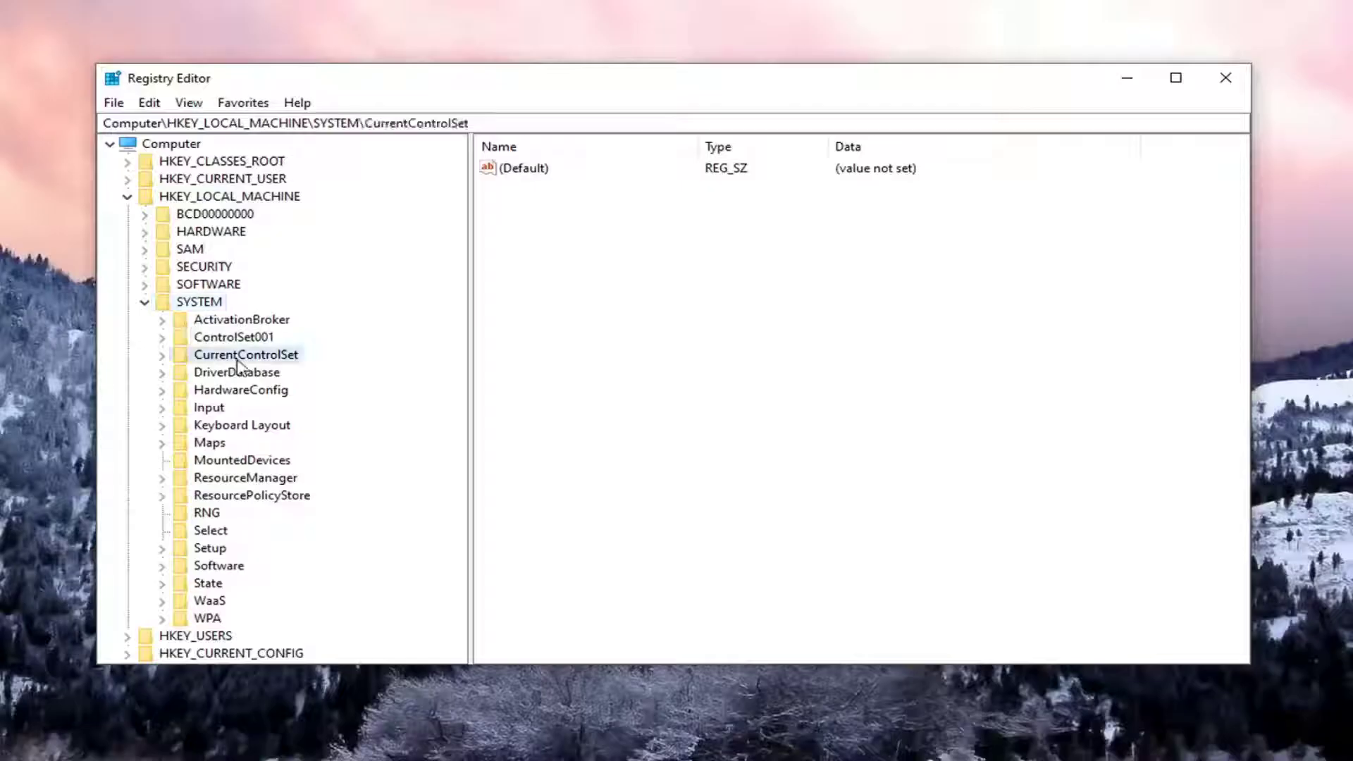
{"action": "double_click", "coordinate": [242, 360]}
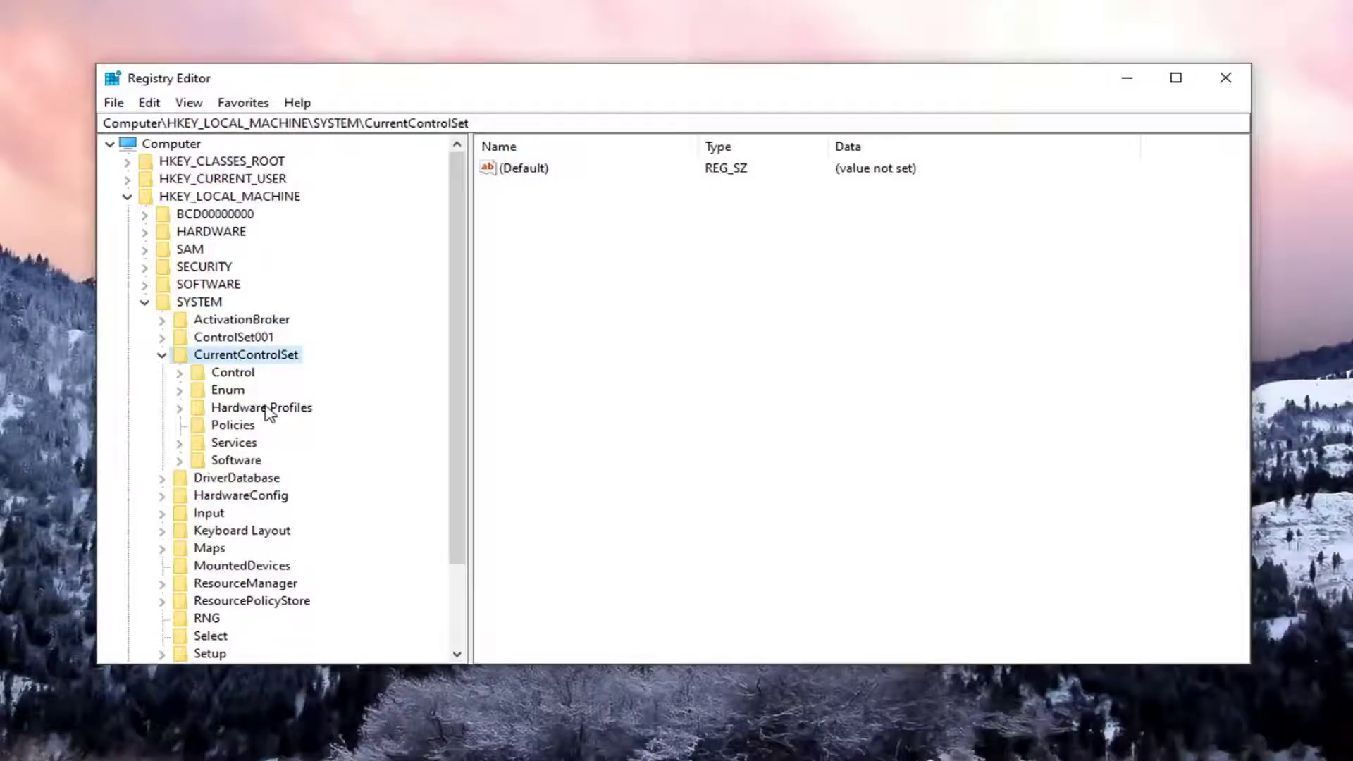
{"action": "left_click", "coordinate": [218, 445]}
{"action": "double_click", "coordinate": [235, 444]}
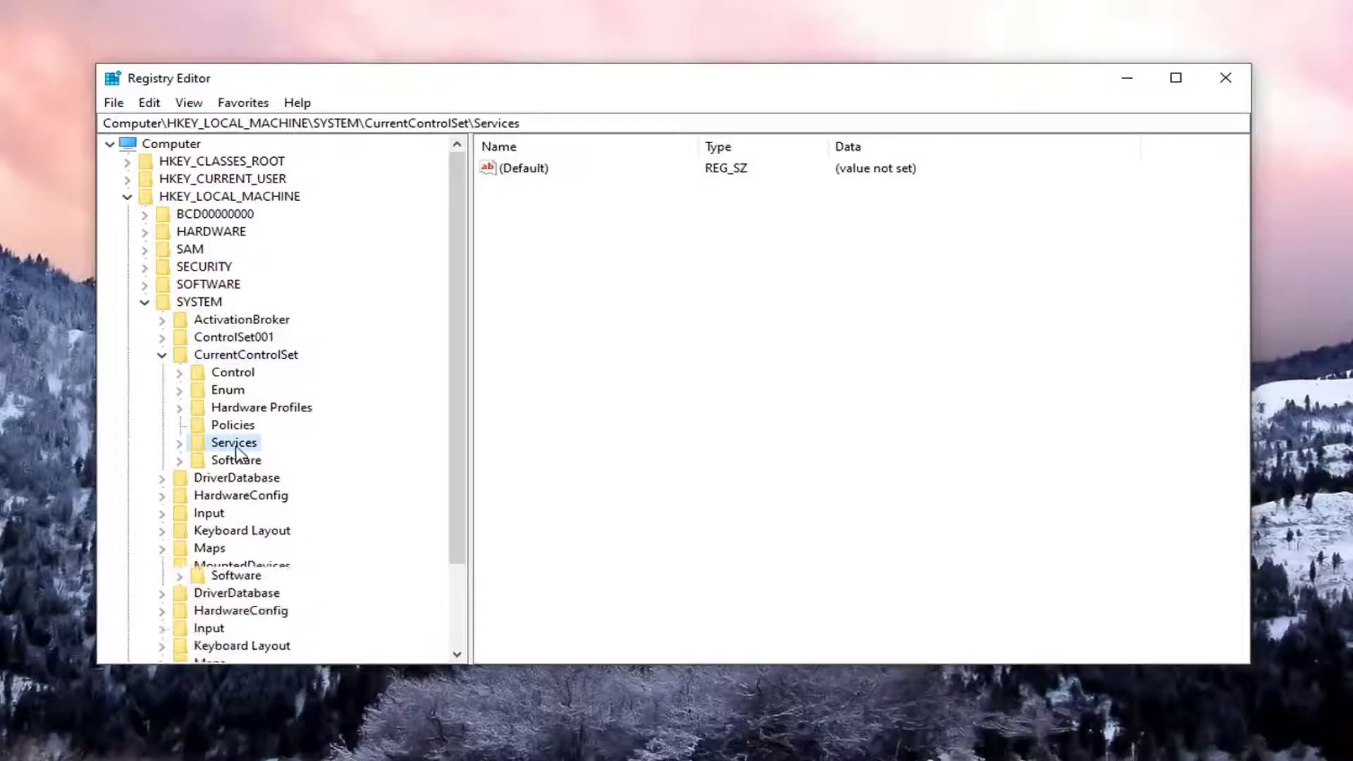
Scroll down the Services list and select the TokenBroker key
{"action": "scroll", "coordinate": [268, 431], "scroll_direction": "down", "scroll_amount": 9}
{"action": "scroll", "coordinate": [268, 431], "scroll_direction": "down", "scroll_amount": 7}
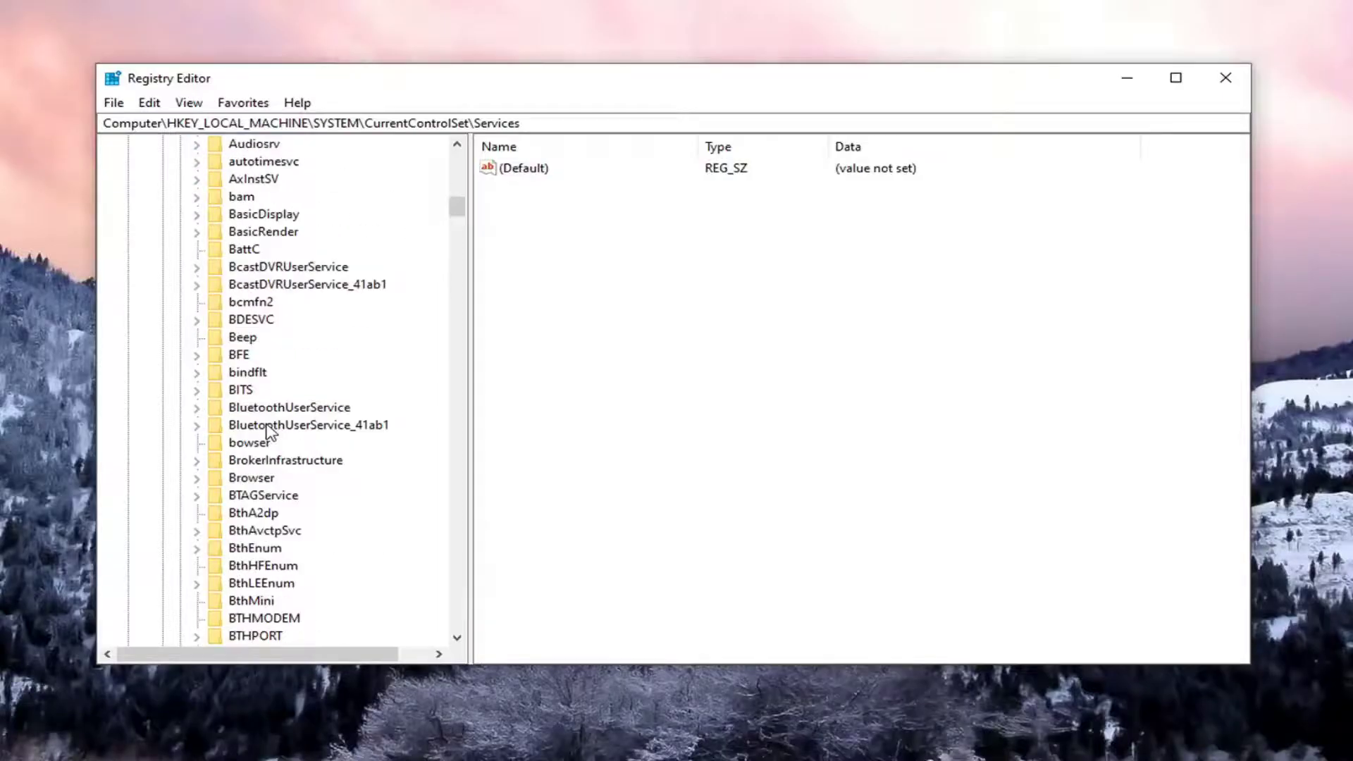
{"action": "scroll", "coordinate": [268, 432], "scroll_direction": "down", "scroll_amount": 10}
{"action": "scroll", "coordinate": [268, 431], "scroll_direction": "down", "scroll_amount": 10}
{"action": "scroll", "coordinate": [270, 430], "scroll_direction": "down", "scroll_amount": 2}
{"action": "scroll", "coordinate": [270, 429], "scroll_direction": "down", "scroll_amount": 6}
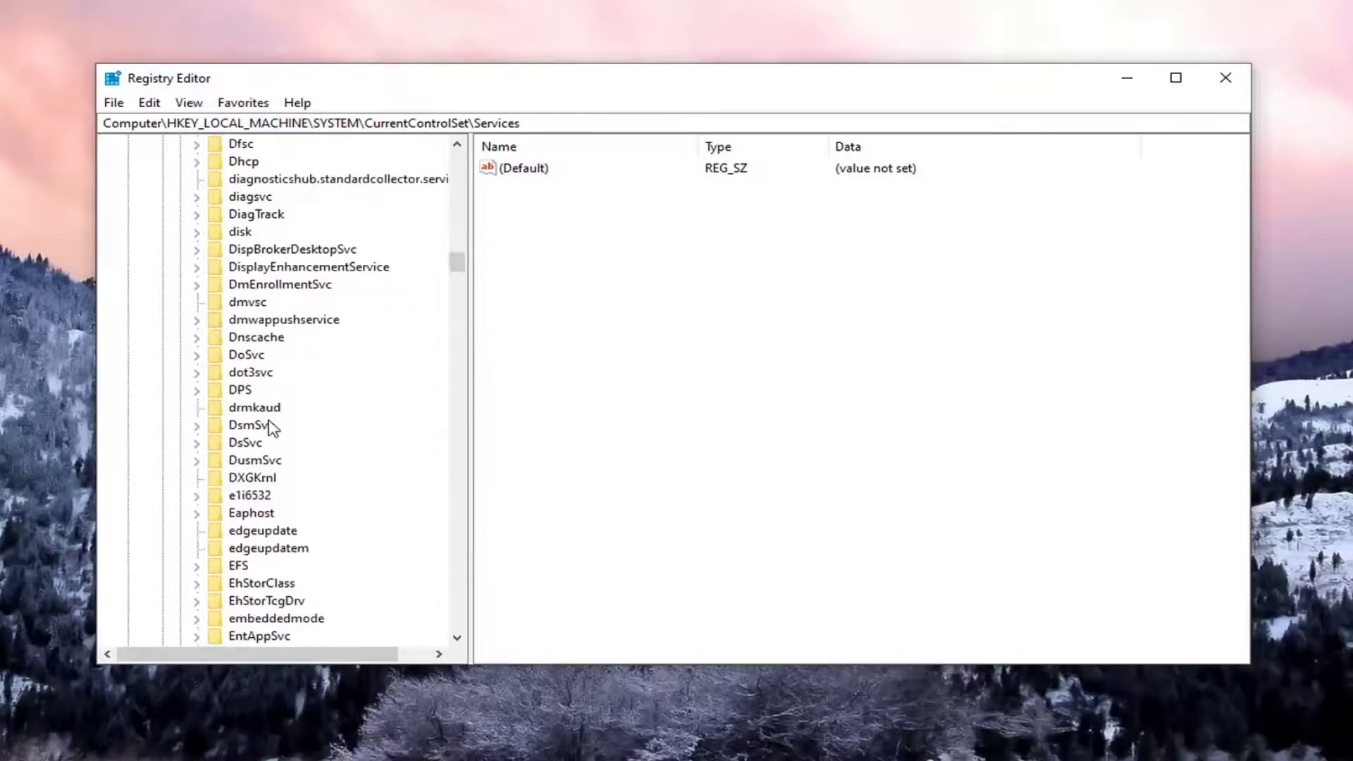
{"action": "scroll", "coordinate": [271, 427], "scroll_direction": "down", "scroll_amount": 4}
{"action": "scroll", "coordinate": [272, 427], "scroll_direction": "down", "scroll_amount": 7}
{"action": "scroll", "coordinate": [273, 420], "scroll_direction": "down", "scroll_amount": 6}
{"action": "scroll", "coordinate": [273, 410], "scroll_direction": "down", "scroll_amount": 13}
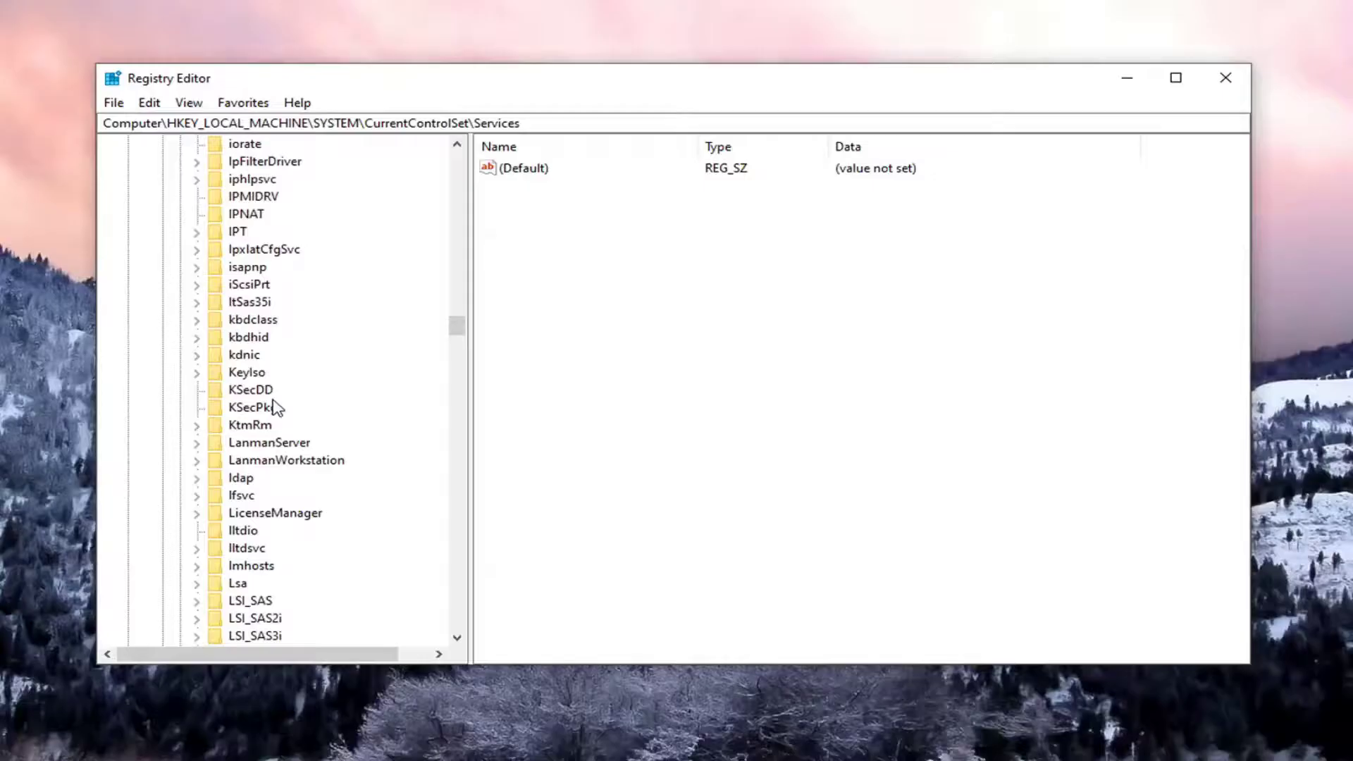
{"action": "scroll", "coordinate": [275, 409], "scroll_direction": "down", "scroll_amount": 6}
{"action": "scroll", "coordinate": [275, 405], "scroll_direction": "down", "scroll_amount": 12}
{"action": "scroll", "coordinate": [275, 408], "scroll_direction": "down", "scroll_amount": 11}
{"action": "scroll", "coordinate": [271, 423], "scroll_direction": "down", "scroll_amount": 8}
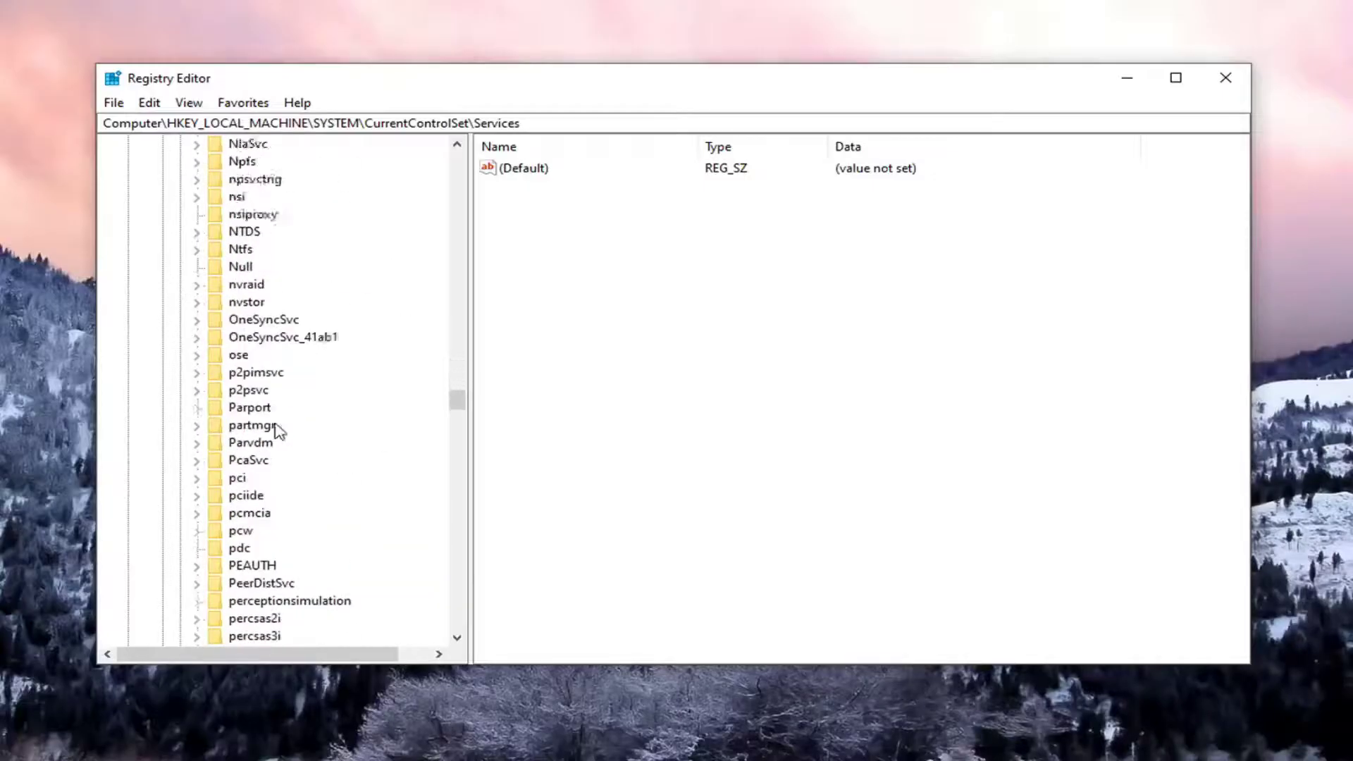
{"action": "scroll", "coordinate": [275, 423], "scroll_direction": "down", "scroll_amount": 13}
{"action": "scroll", "coordinate": [282, 423], "scroll_direction": "down", "scroll_amount": 9}
{"action": "scroll", "coordinate": [285, 421], "scroll_direction": "down", "scroll_amount": 8}
{"action": "scroll", "coordinate": [286, 423], "scroll_direction": "down", "scroll_amount": 9}
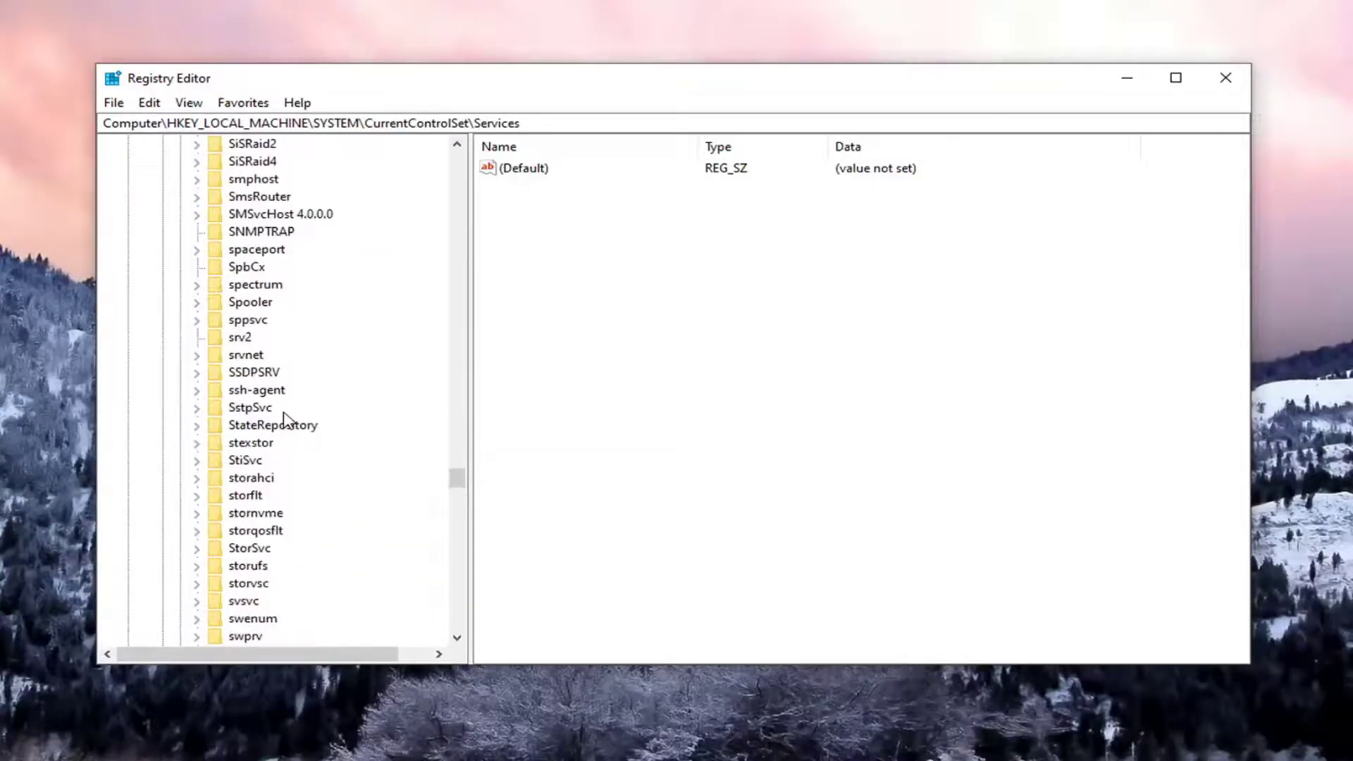
{"action": "scroll", "coordinate": [286, 425], "scroll_direction": "down", "scroll_amount": 6}
{"action": "scroll", "coordinate": [287, 426], "scroll_direction": "down", "scroll_amount": 3}
{"action": "left_click", "coordinate": [252, 461]}
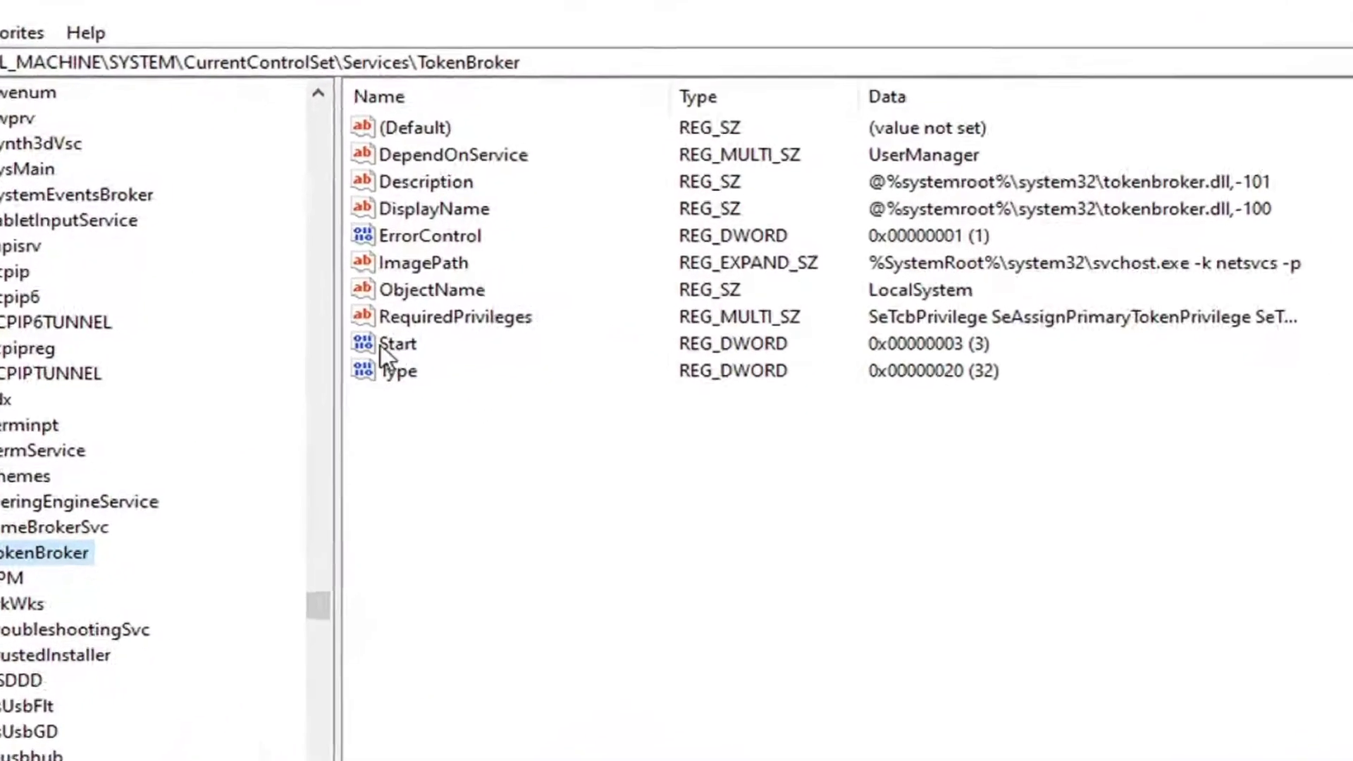
Edit TokenBroker's Start DWORD, replacing value data 3 with 4
{"action": "left_click", "coordinate": [506, 316]}
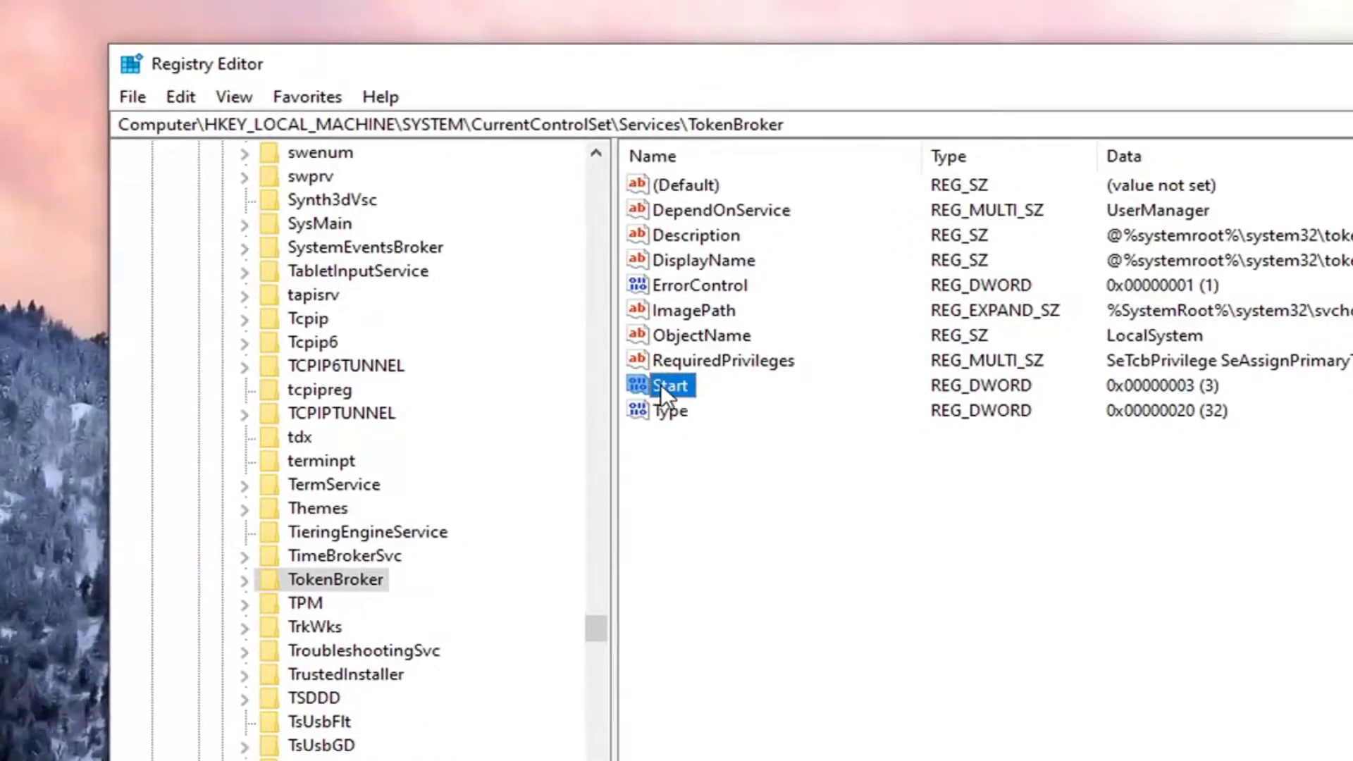
{"action": "double_click", "coordinate": [668, 386]}
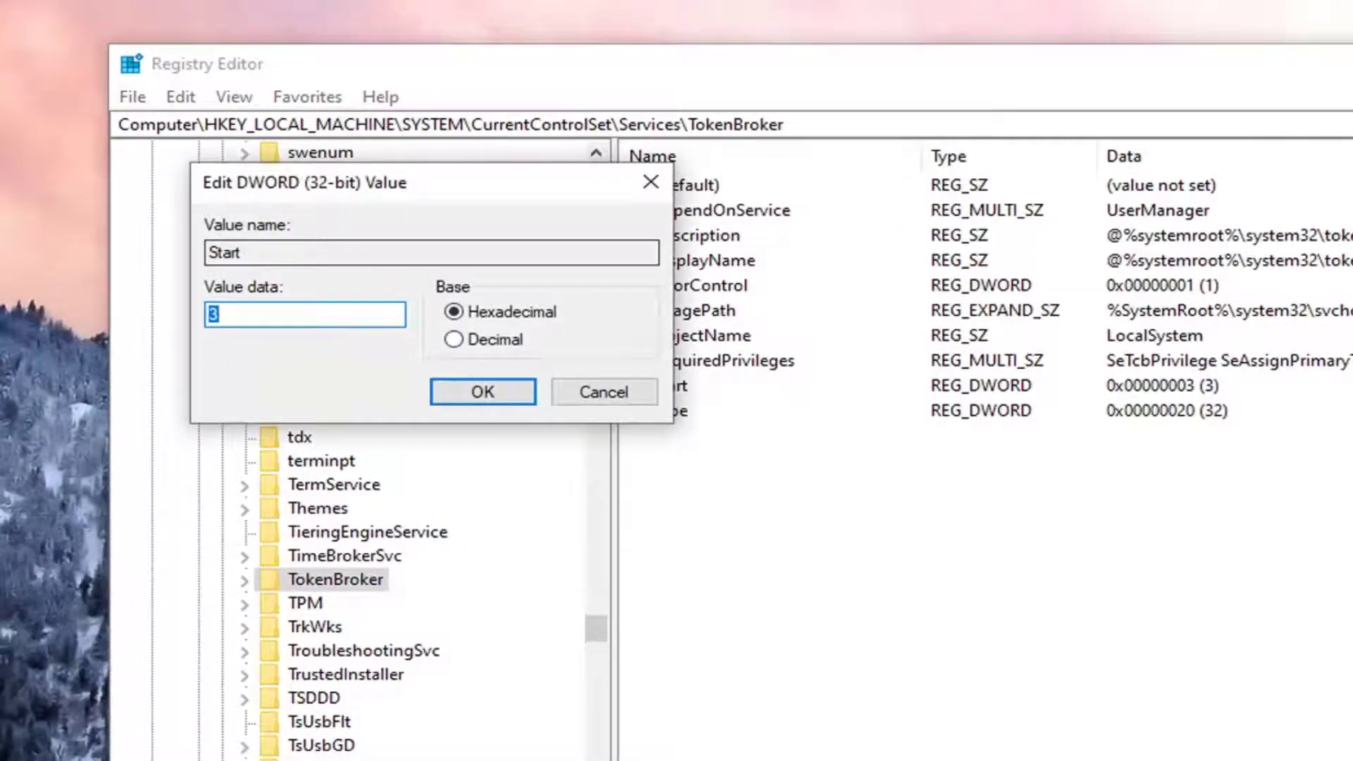
{"action": "type", "text": "3"}
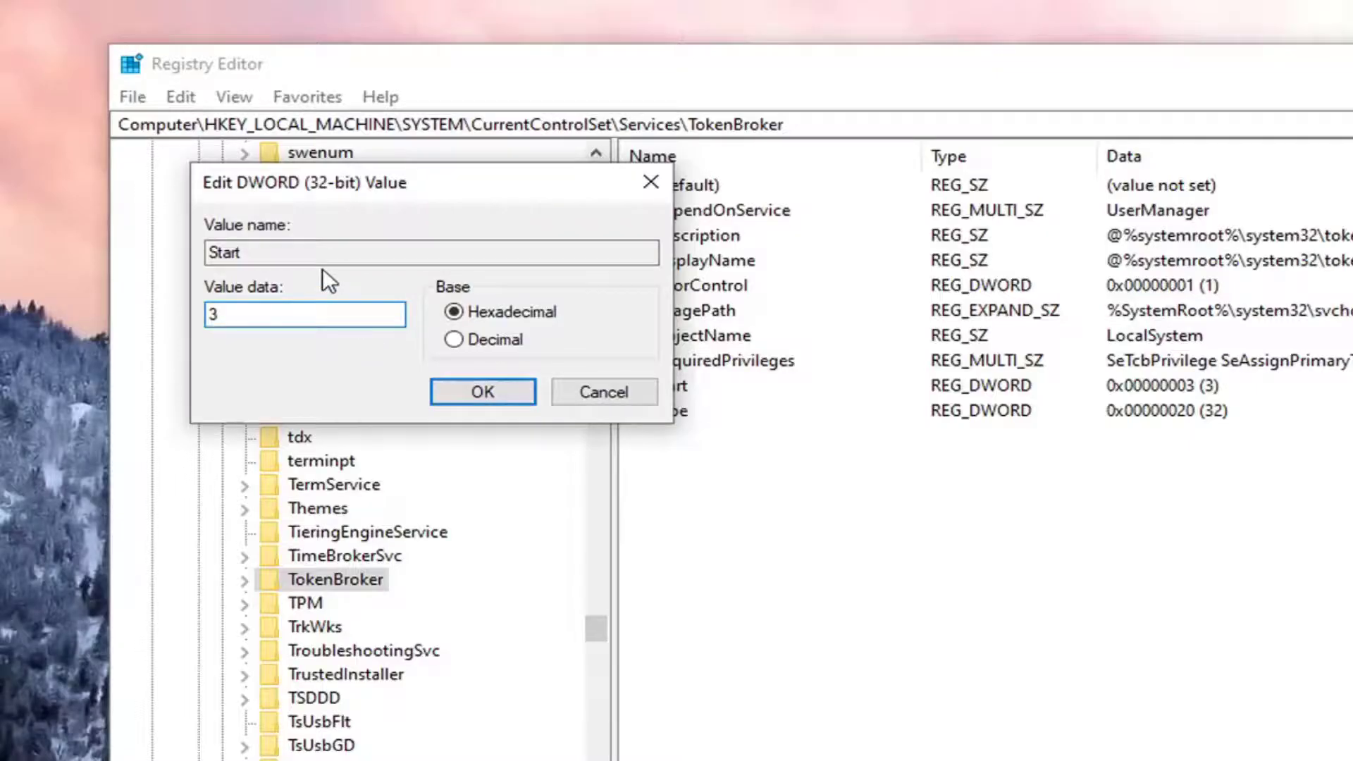
{"action": "key", "text": "BackSpace"}
{"action": "type", "text": "4"}
Confirm the Start value of 4 and scroll back up the key tree
{"action": "left_click", "coordinate": [480, 394]}
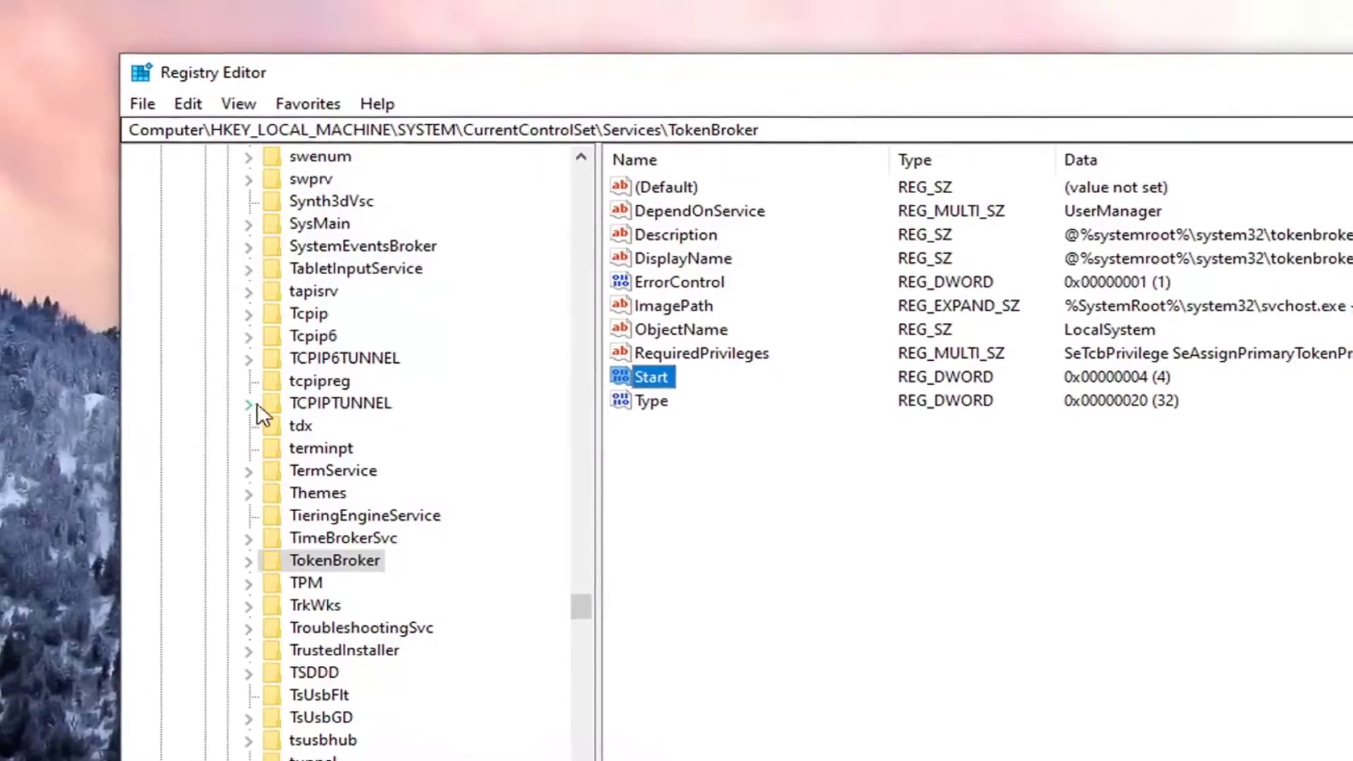
{"action": "left_click_drag", "start_coordinate": [573, 589], "coordinate": [260, 433]}
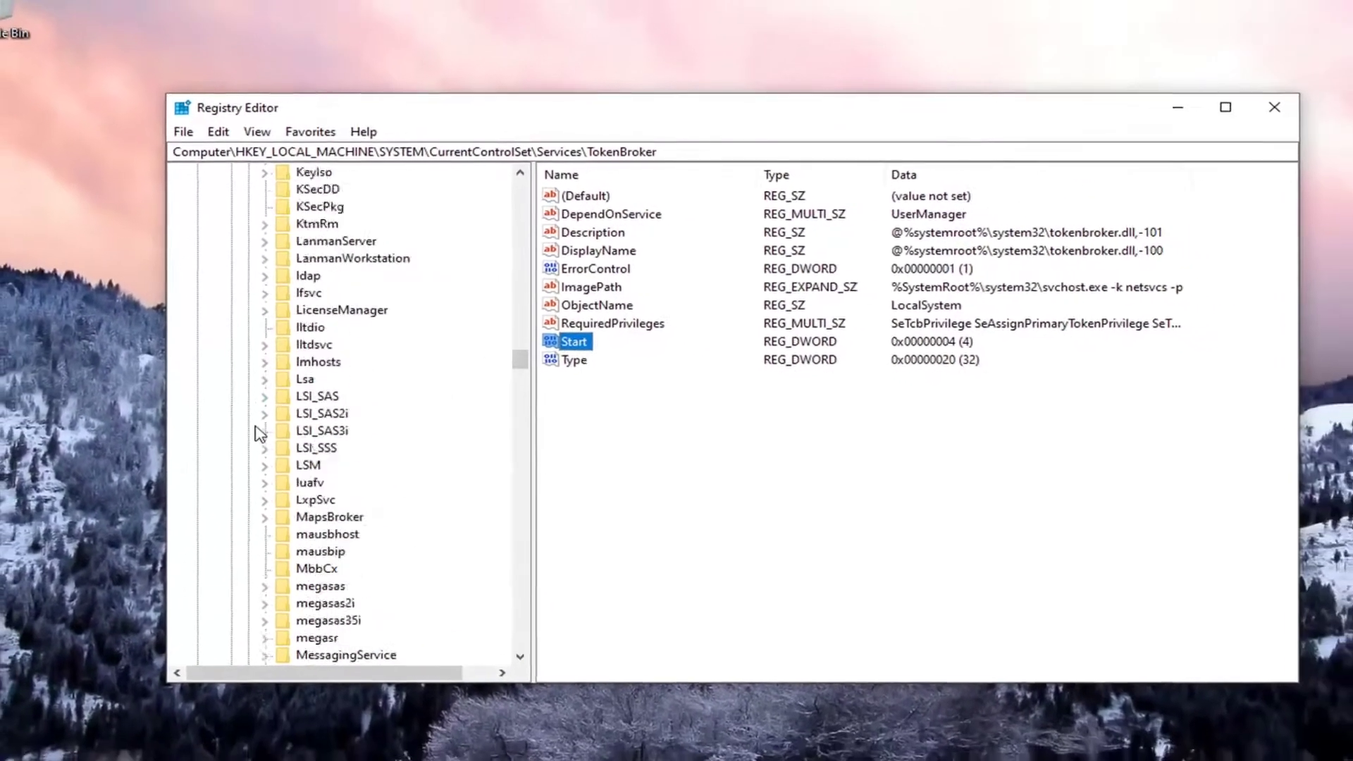
{"action": "scroll", "coordinate": [259, 434], "scroll_direction": "up", "scroll_amount": 10}
{"action": "scroll", "coordinate": [261, 427], "scroll_direction": "up", "scroll_amount": 10}
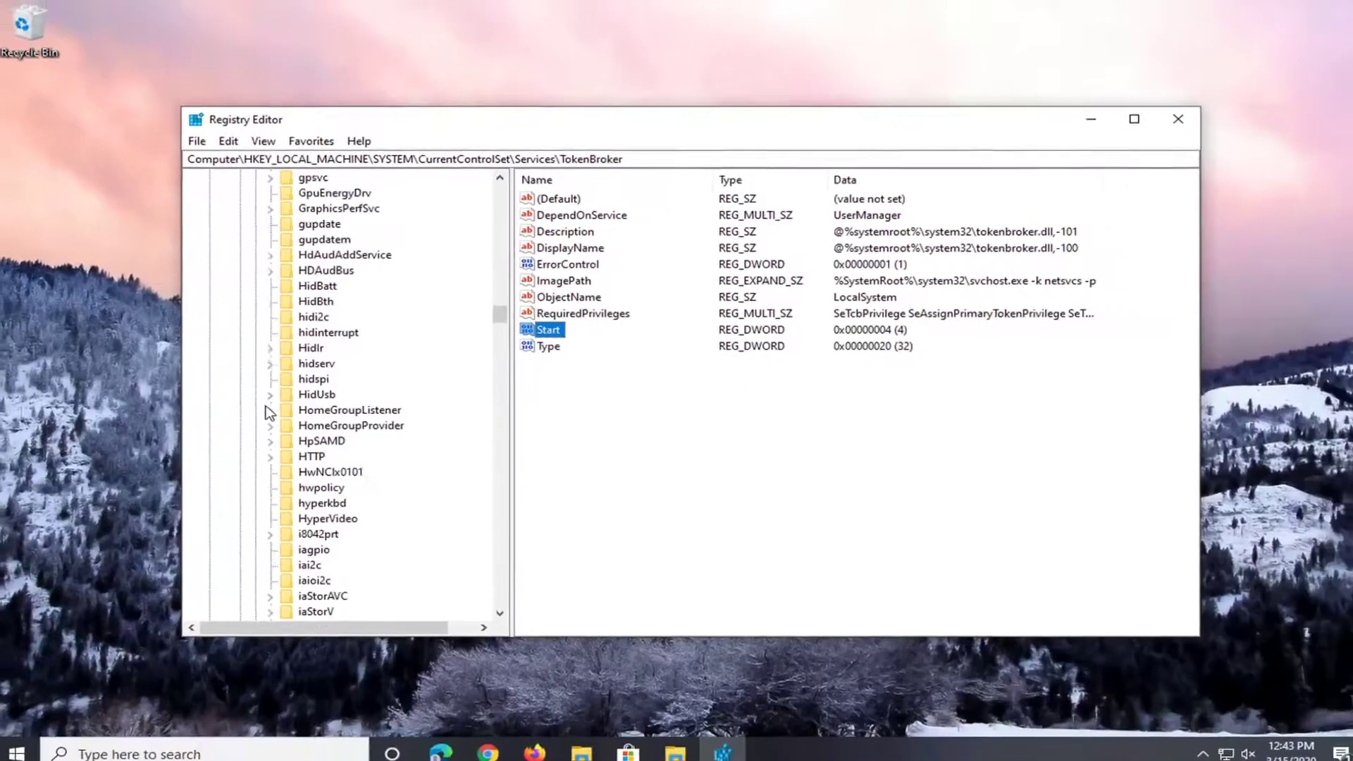
{"action": "scroll", "coordinate": [265, 420], "scroll_direction": "up", "scroll_amount": 10}
{"action": "scroll", "coordinate": [267, 412], "scroll_direction": "up", "scroll_amount": 3}
{"action": "scroll", "coordinate": [271, 409], "scroll_direction": "up", "scroll_amount": 8}
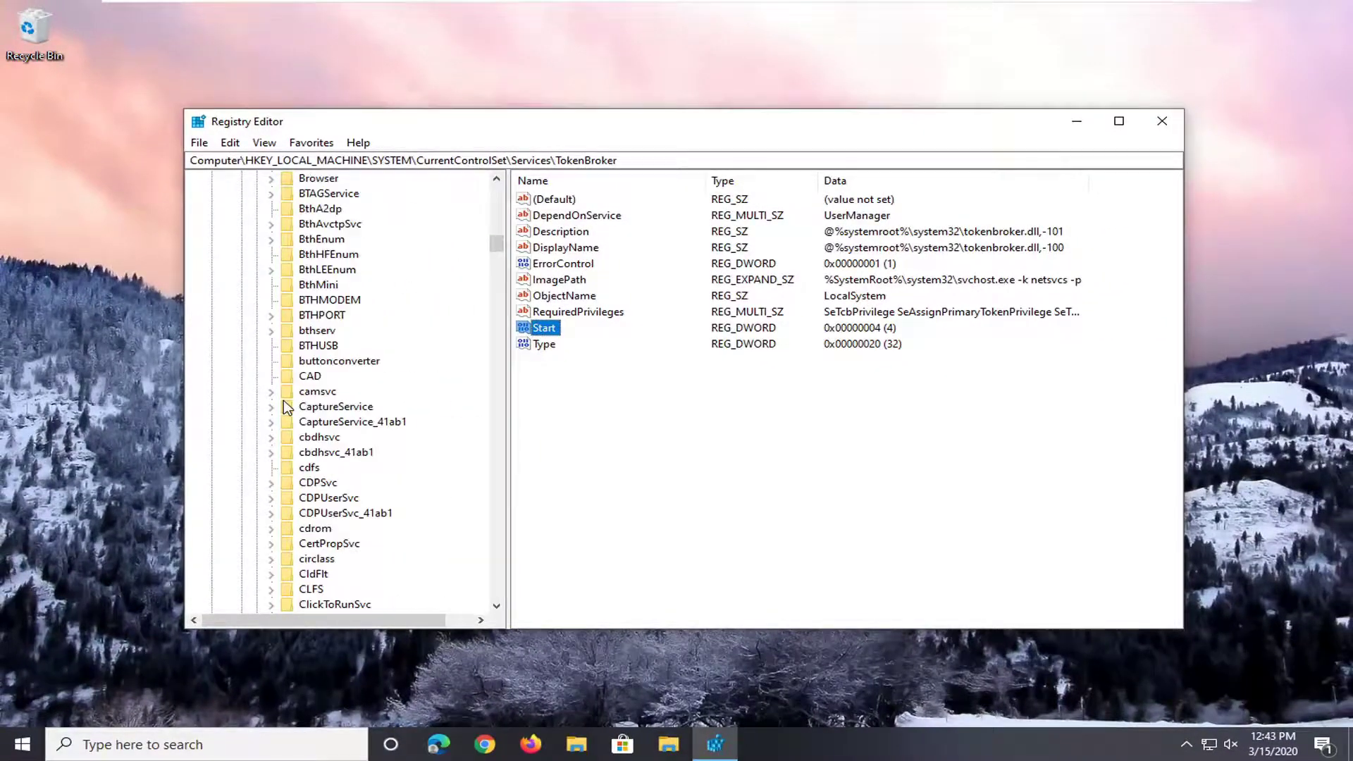
{"action": "scroll", "coordinate": [285, 407], "scroll_direction": "up", "scroll_amount": 10}
{"action": "scroll", "coordinate": [268, 394], "scroll_direction": "up", "scroll_amount": 10}
Collapse Services, CurrentControlSet, SYSTEM and HKEY_LOCAL_MACHINE, then close Registry Editor
{"action": "left_click", "coordinate": [256, 391]}
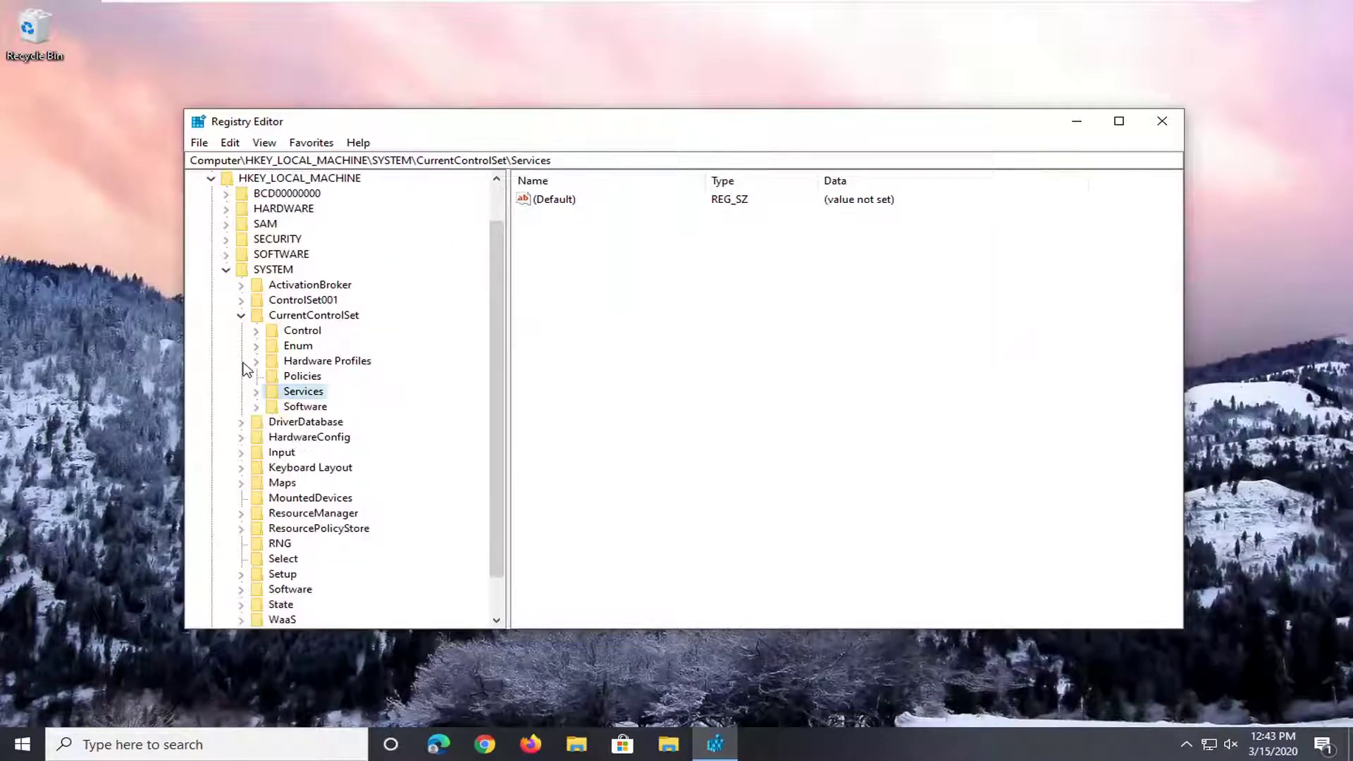
{"action": "left_click", "coordinate": [241, 315]}
{"action": "left_click", "coordinate": [211, 223]}
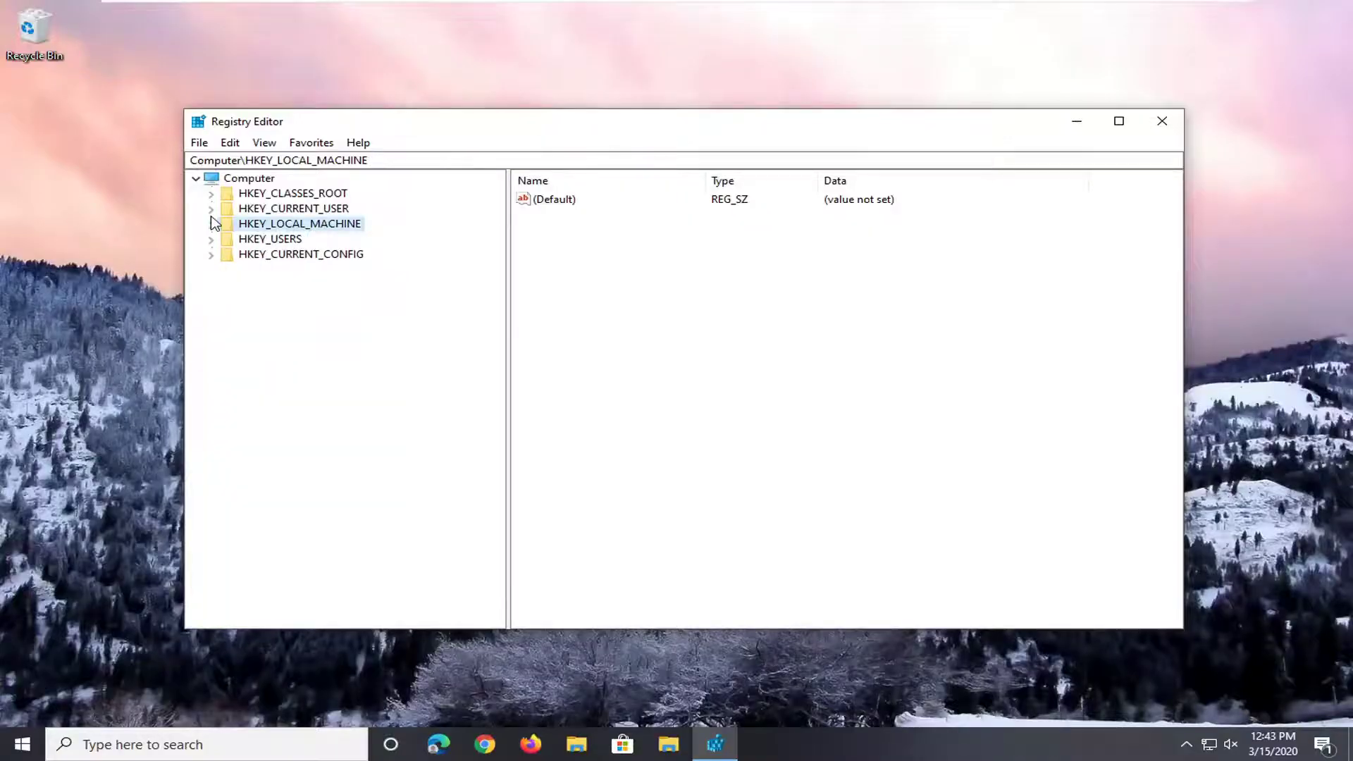
{"action": "left_click", "coordinate": [262, 178]}
{"action": "left_click", "coordinate": [1162, 121]}
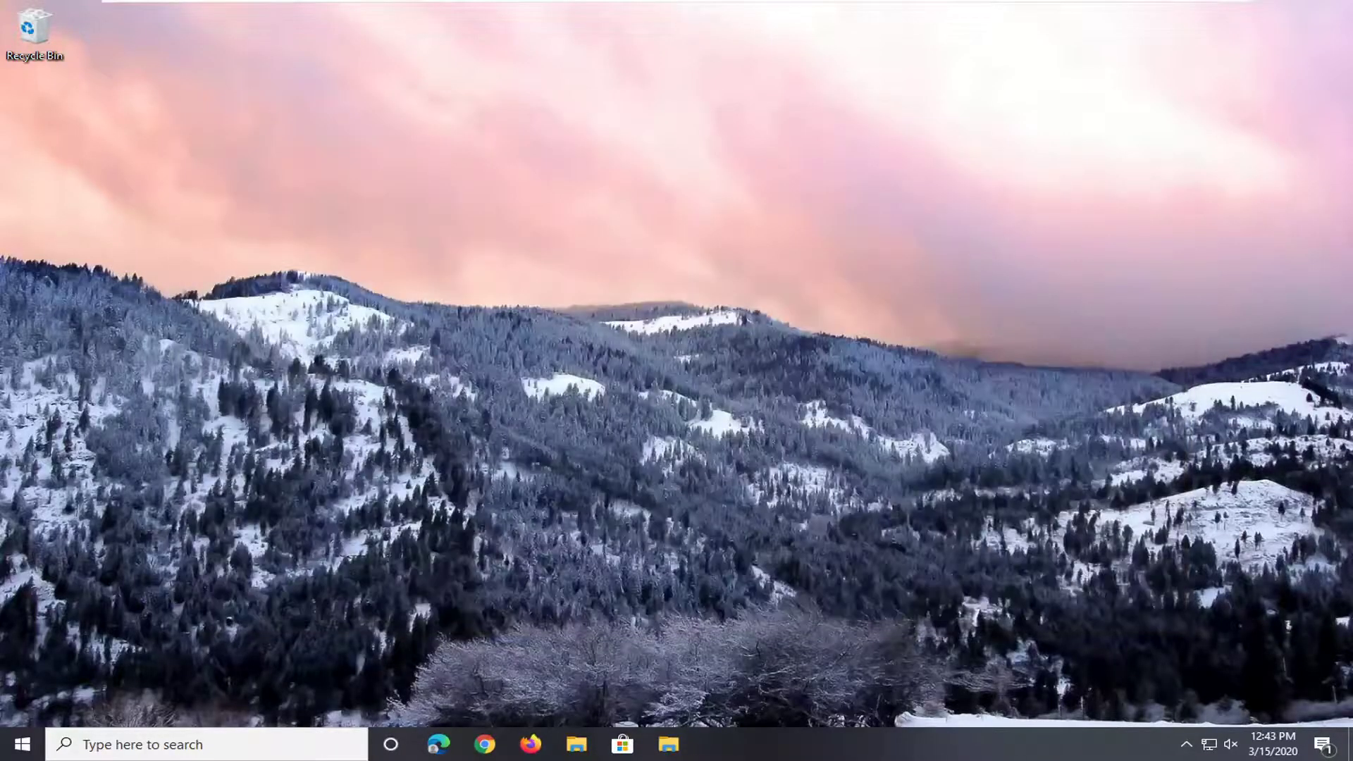